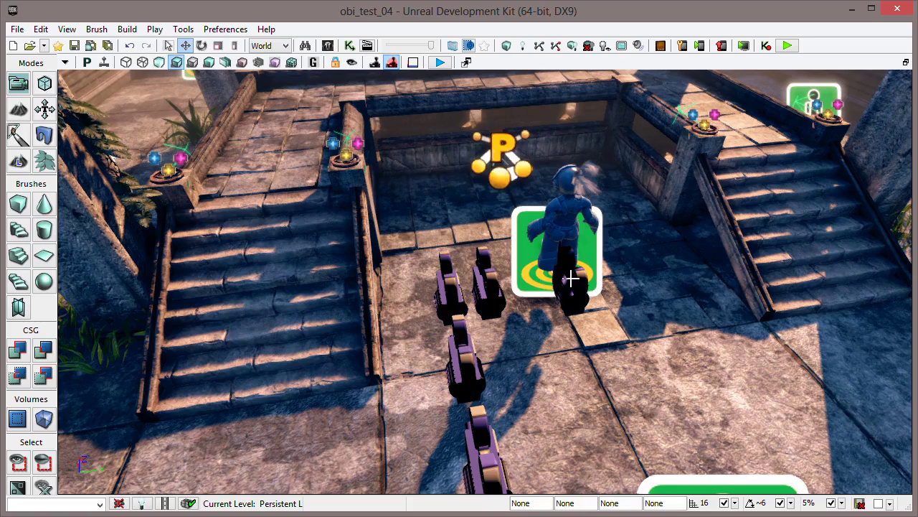
Open the properties of the crowd destination at the blue character in front of the platform and view its surroundings.
right_click_drag(619, 336, 638, 323)
mouse_move(635, 287)
left_mouse_down()
mouse_move(636, 258)
mouse_move(631, 300)
left_mouse_up()
right_click_drag(631, 300, 630, 280)
right_click_drag(636, 318, 636, 318)
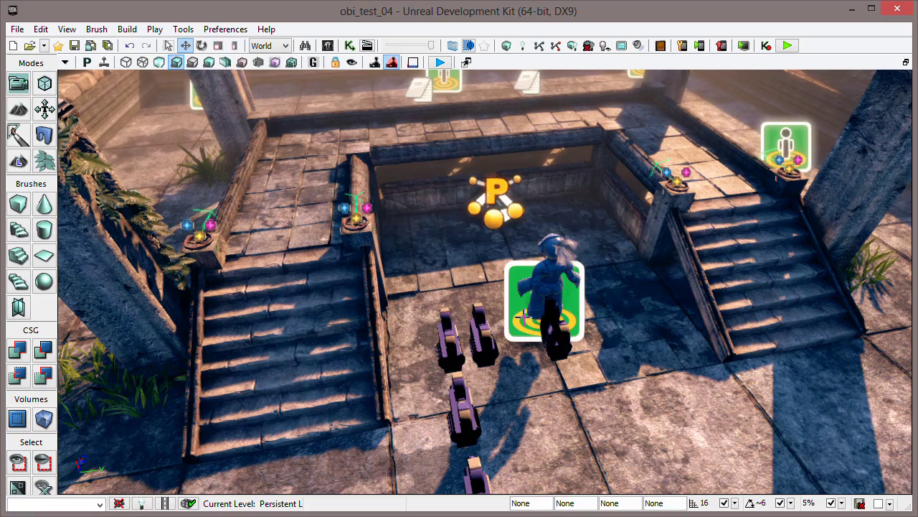
double_click(519, 305)
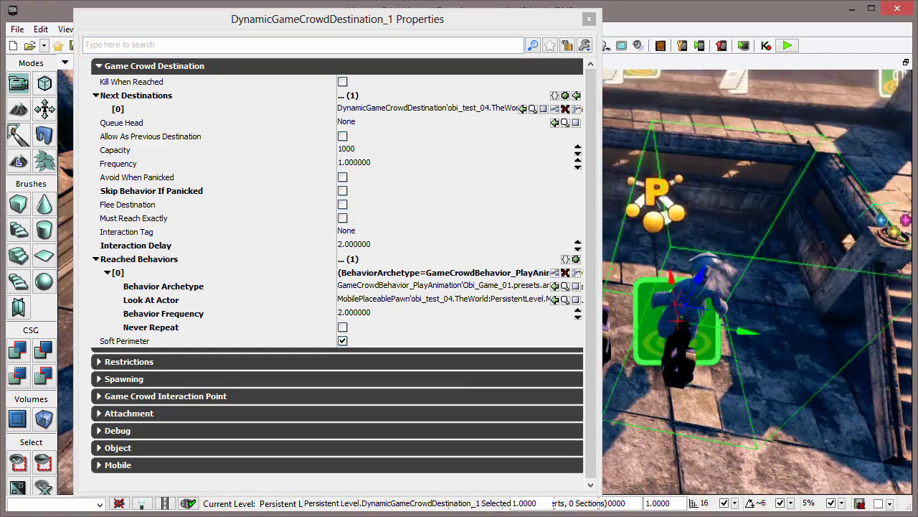
right_click_drag(718, 287, 804, 298)
mouse_move(700, 309)
right_mouse_down()
mouse_move(706, 303)
mouse_move(699, 308)
right_mouse_up()
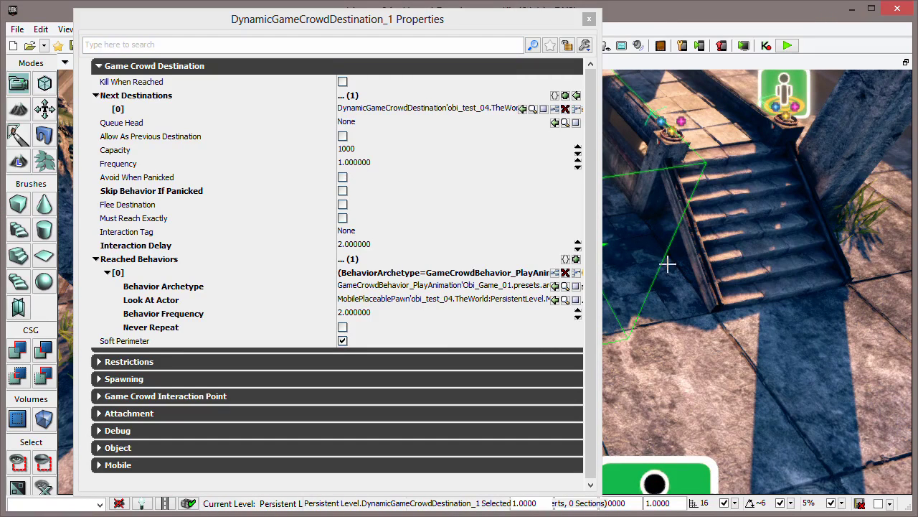
mouse_move(688, 305)
right_mouse_down()
mouse_move(667, 244)
mouse_move(665, 303)
mouse_move(683, 289)
mouse_move(682, 276)
mouse_move(677, 303)
mouse_move(671, 282)
mouse_move(687, 297)
right_mouse_up()
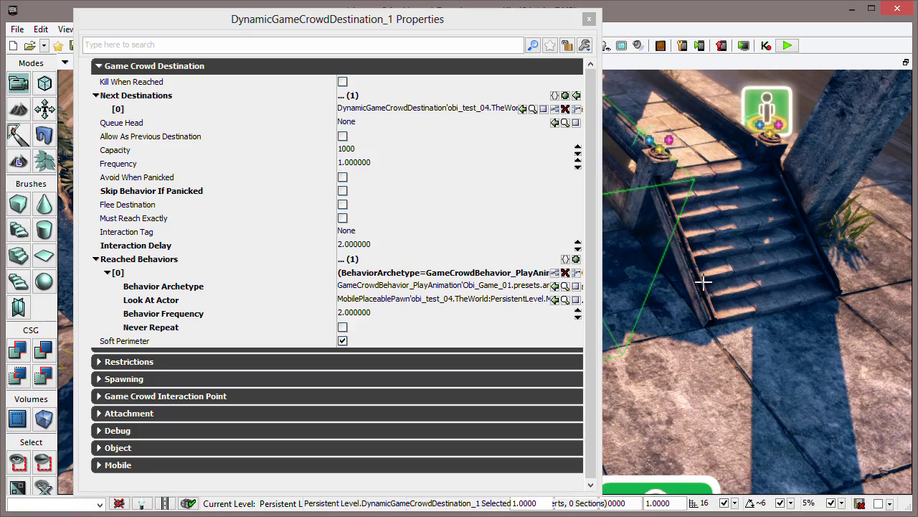
mouse_move(703, 282)
right_mouse_down()
mouse_move(713, 288)
mouse_move(700, 300)
right_mouse_up()
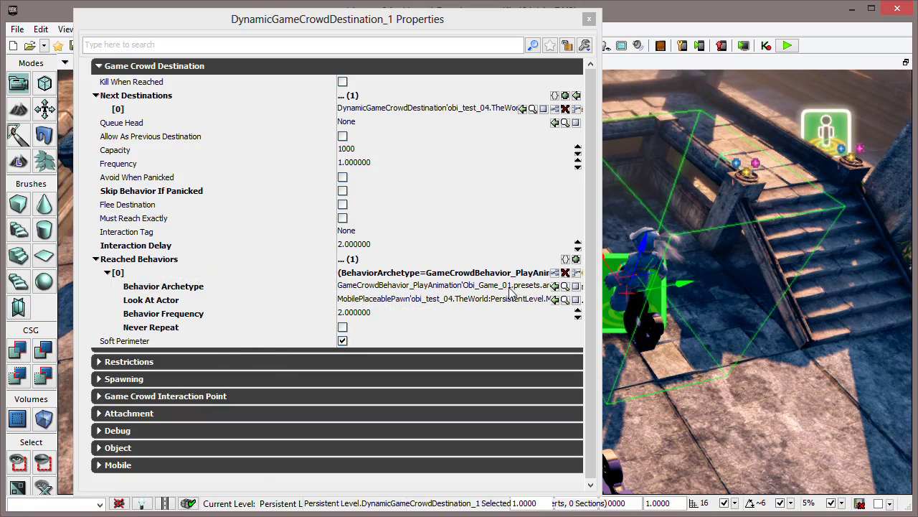
Locate the destination's reached behavior archetype among the package assets and display the CrowdAgentBehavior_Attack01 properties beside the destination's properties.
left_click(566, 286)
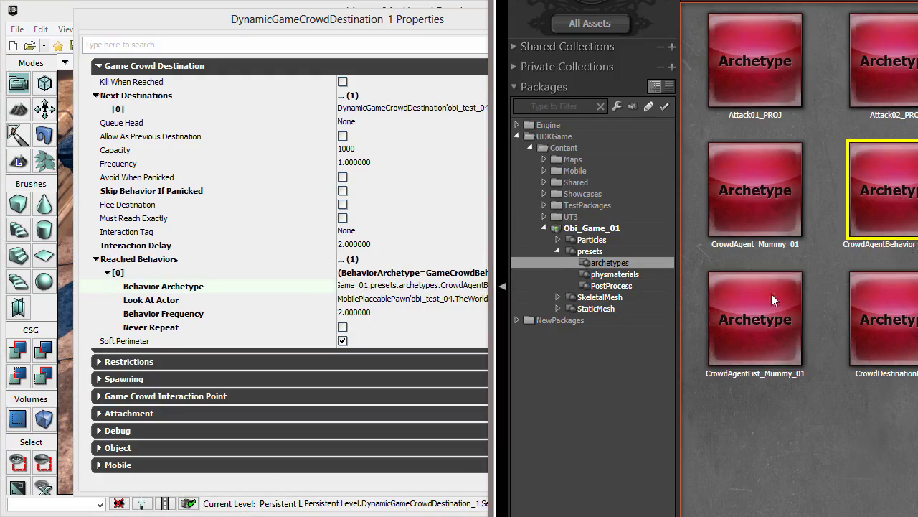
double_click(891, 206)
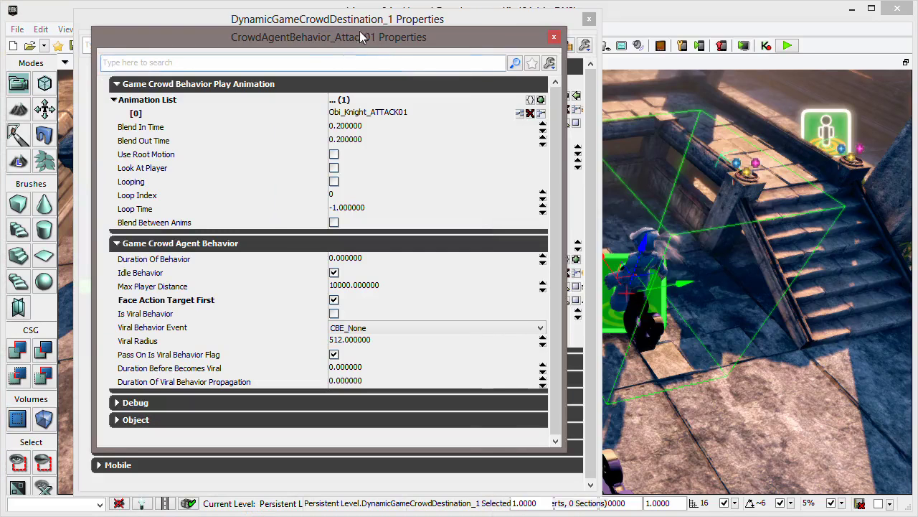
left_click_drag(363, 41, 552, 46)
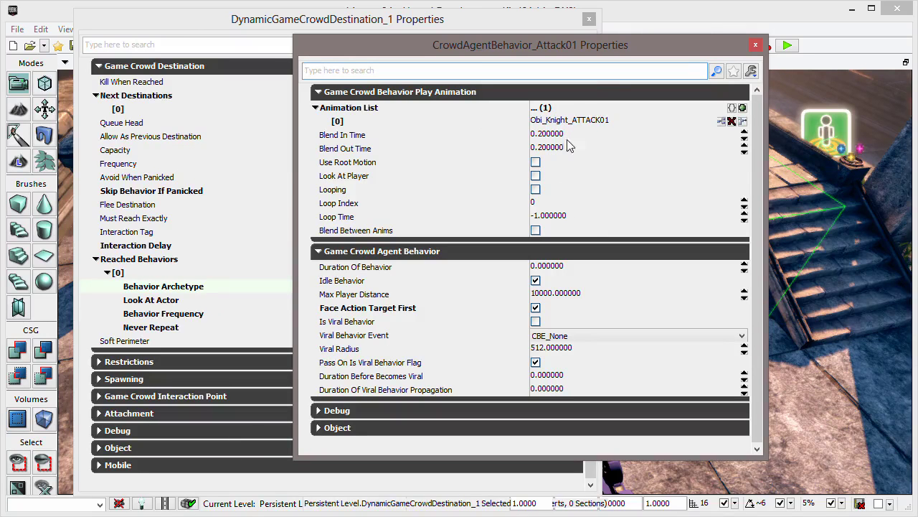
left_click_drag(577, 48, 677, 38)
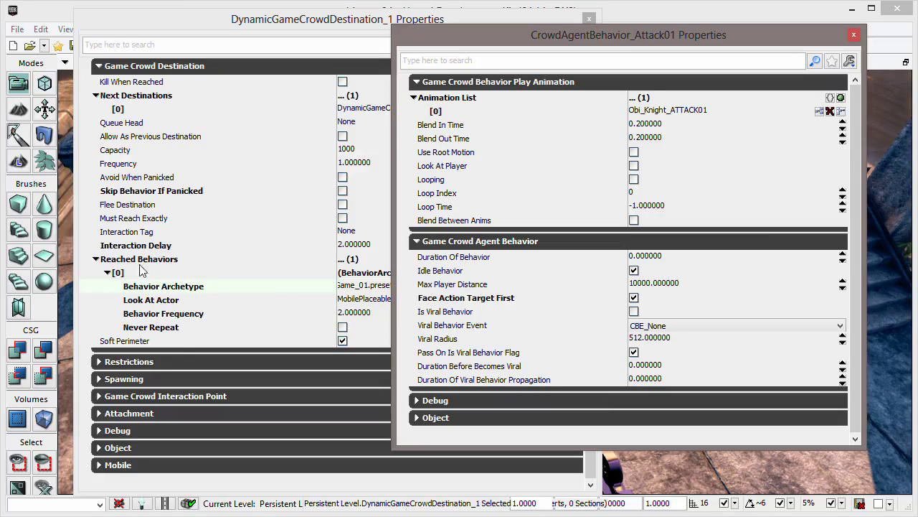
Review the crowd destination and CrowdAgentBehavior_Attack01 properties, close both windows and deselect the destination.
left_click(223, 37)
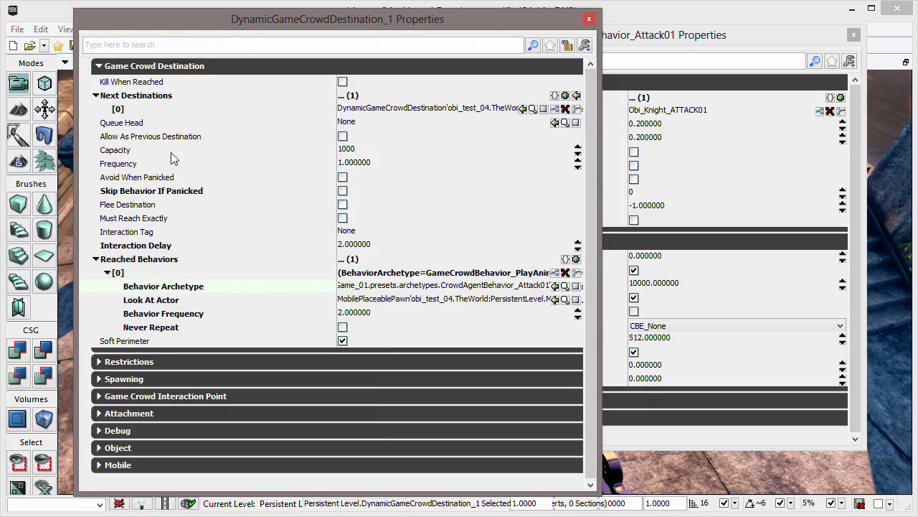
left_click(703, 36)
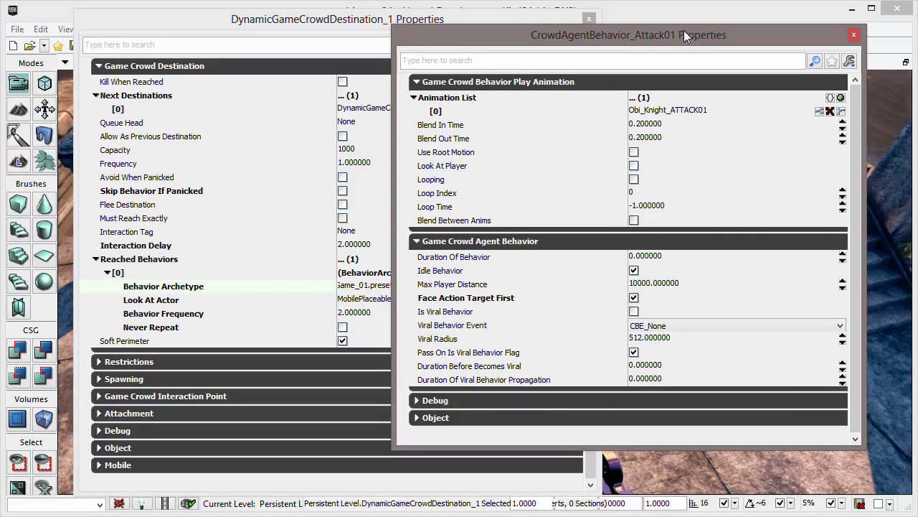
mouse_move(703, 35)
left_mouse_down()
mouse_move(691, 54)
mouse_move(705, 67)
mouse_move(701, 49)
left_mouse_up()
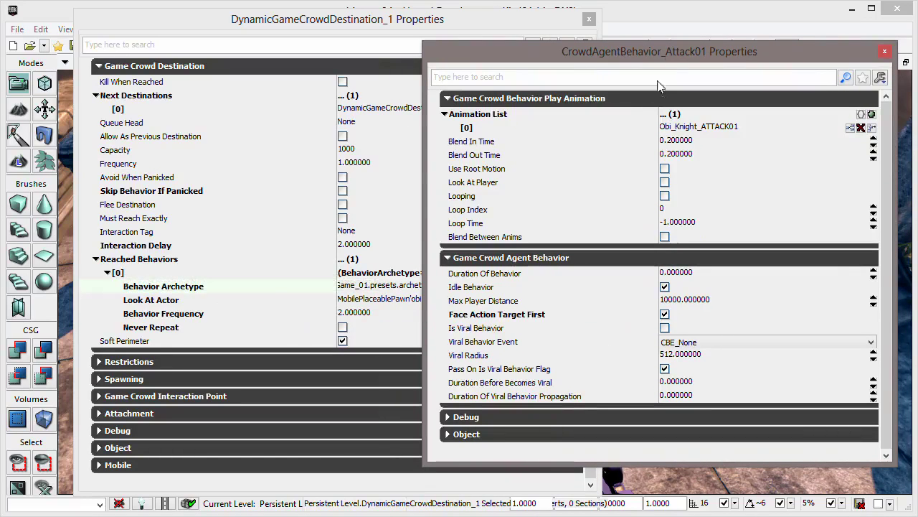
mouse_move(667, 54)
left_mouse_down()
mouse_move(663, 77)
mouse_move(663, 60)
left_mouse_up()
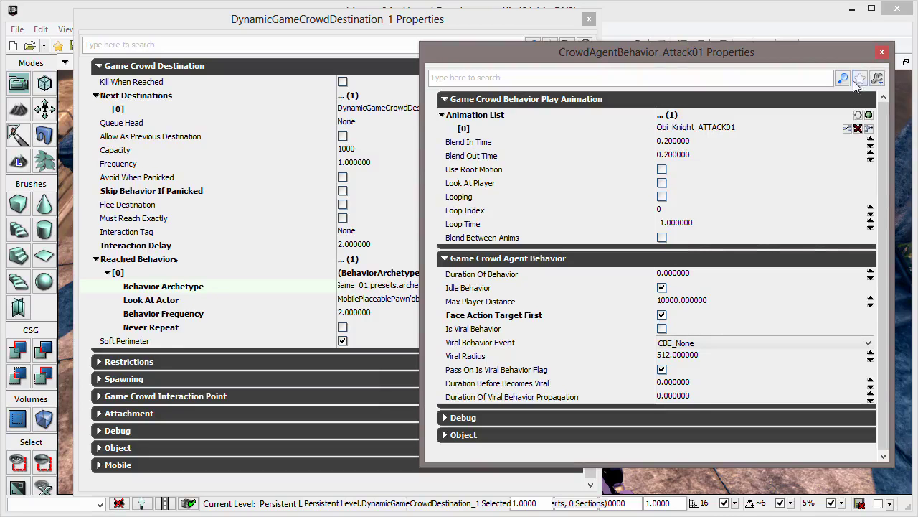
left_click(883, 53)
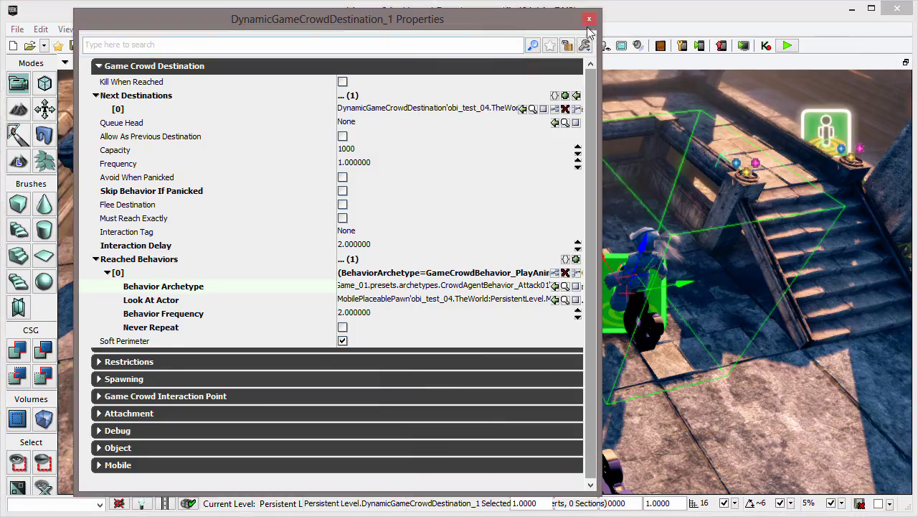
left_click(589, 20)
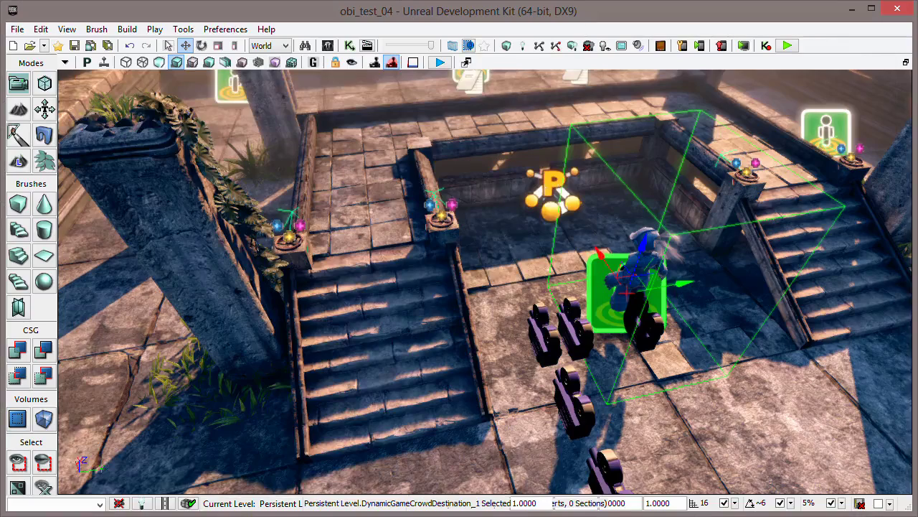
right_click_drag(601, 227, 615, 226)
key("Escape")
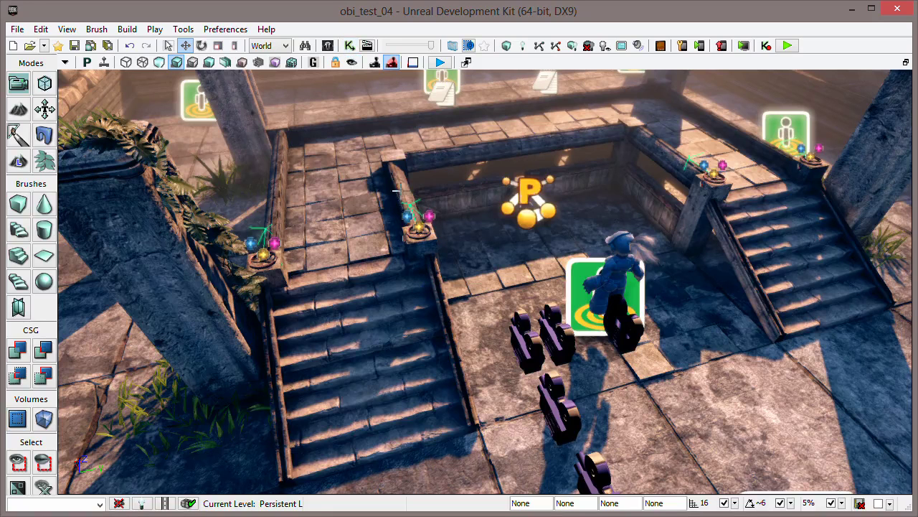
Open Obi_Knight_ANIMTREE from the SkeletalMesh group of the Obi_Game_01 package.
left_click(350, 46)
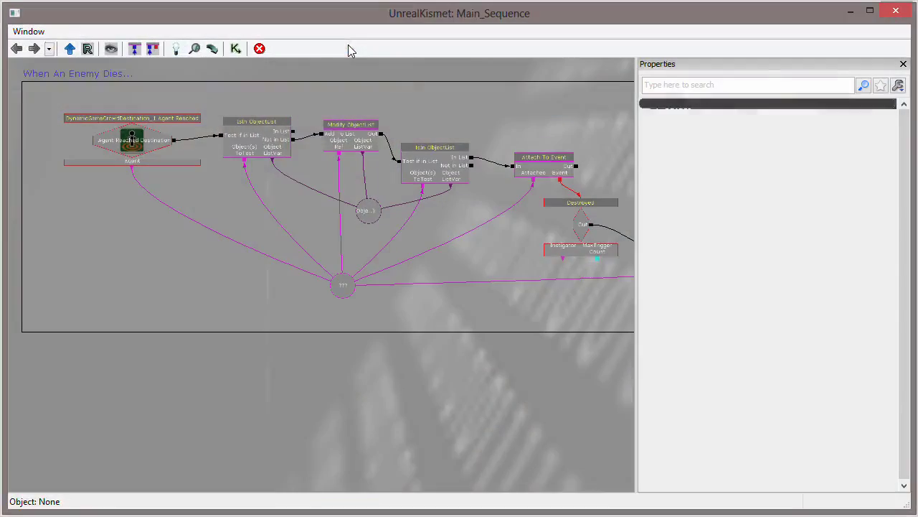
left_click(896, 11)
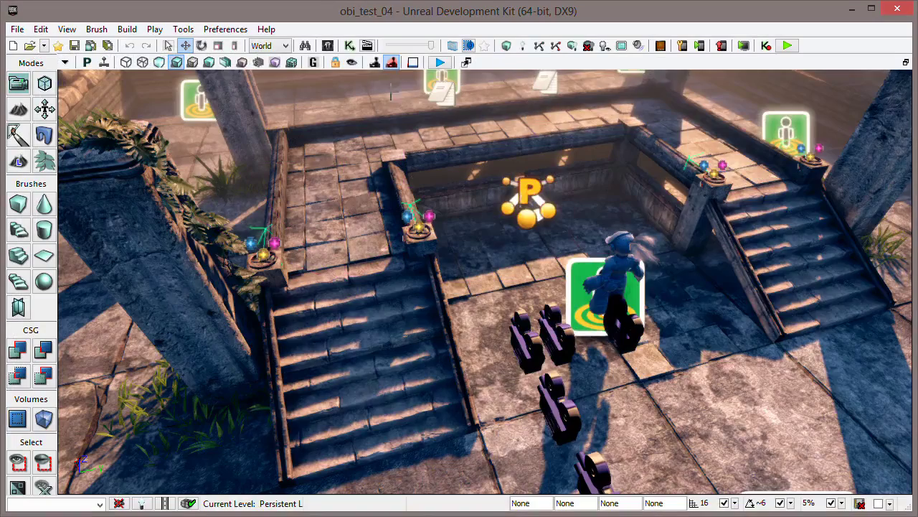
left_click(329, 45)
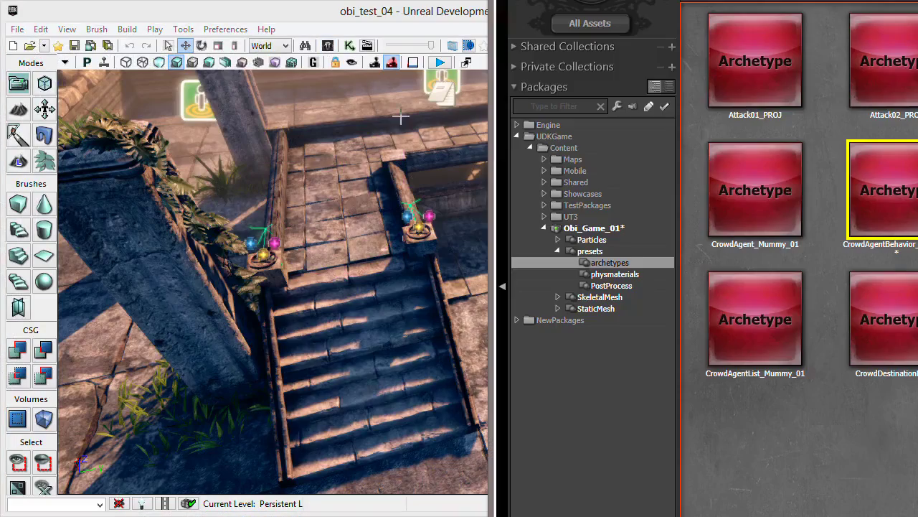
left_click(626, 296)
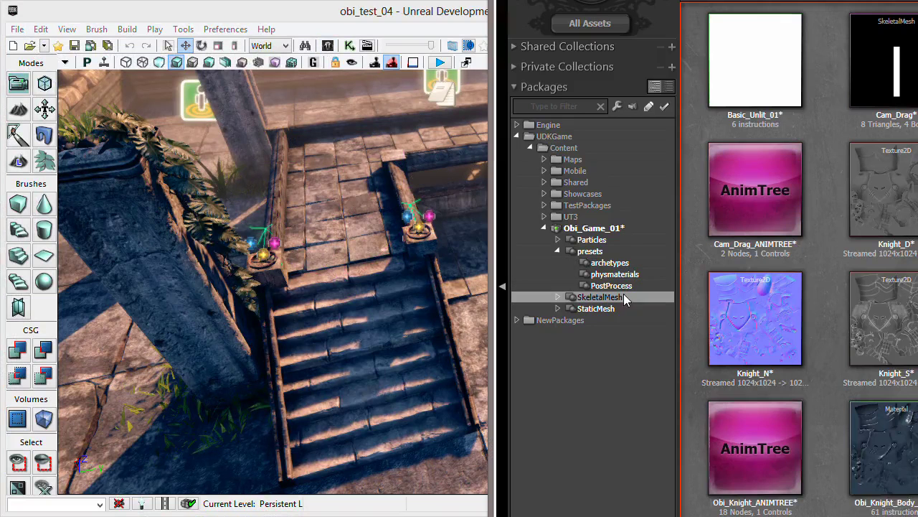
scroll(796, 418, "down", 1)
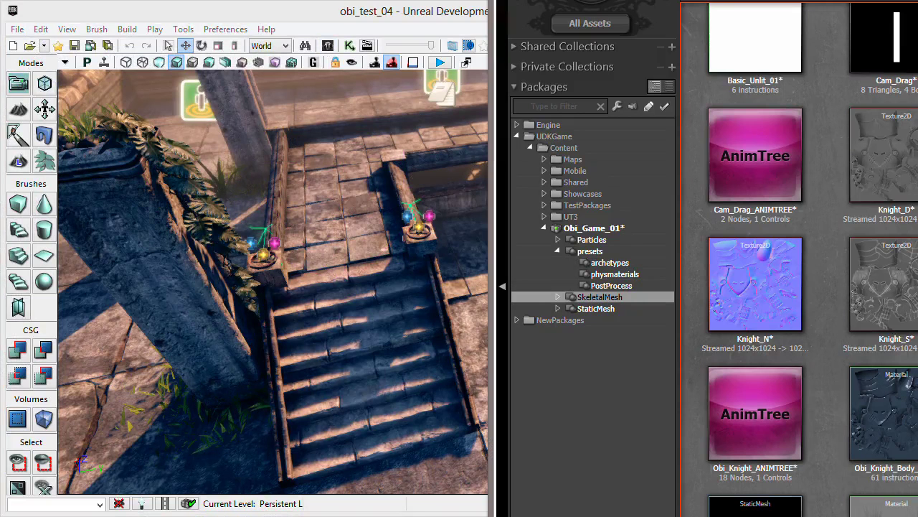
double_click(763, 414)
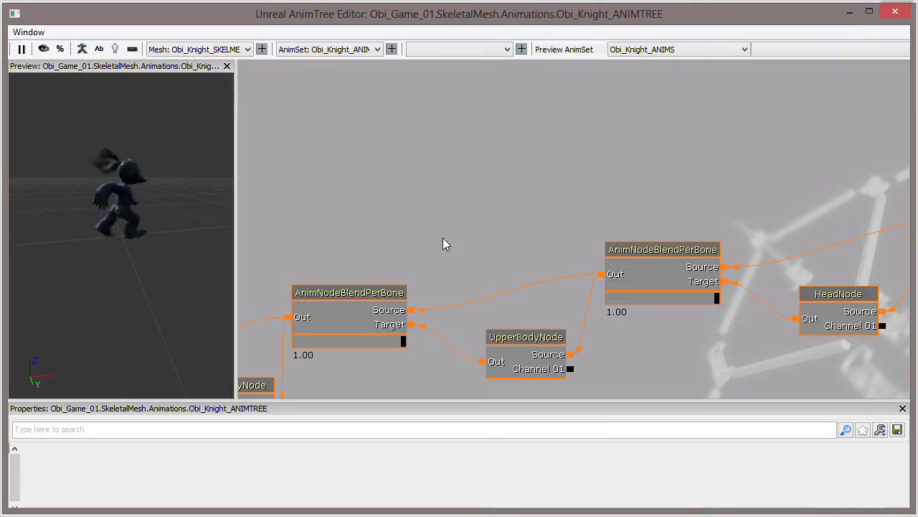
Examine the AnimNodeBlendPerBone, FullBodyNode and UpperBodyNode chain in the knight's AnimTree and close the editor.
left_click_drag(400, 236, 542, 110)
left_click_drag(478, 288, 651, 252)
left_click_drag(408, 311, 564, 275)
left_click_drag(619, 266, 545, 277)
left_click_drag(601, 273, 460, 302)
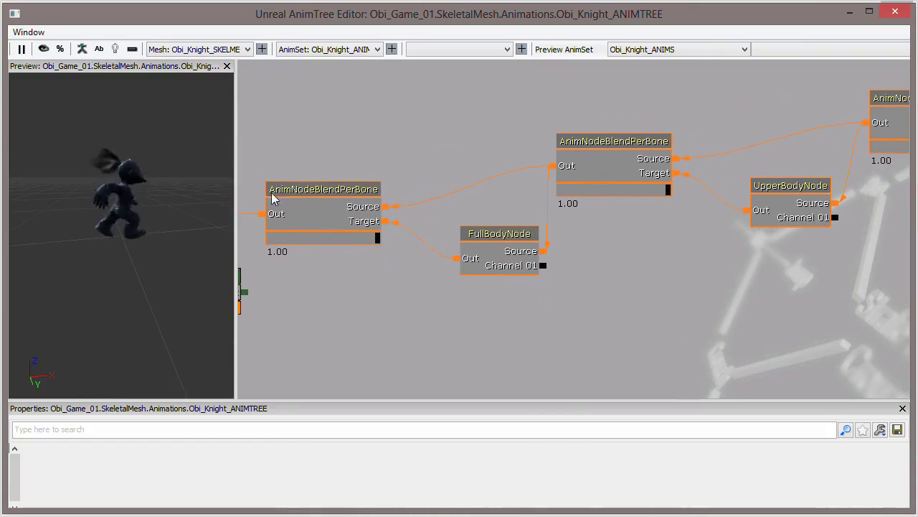
left_click_drag(724, 269, 660, 279)
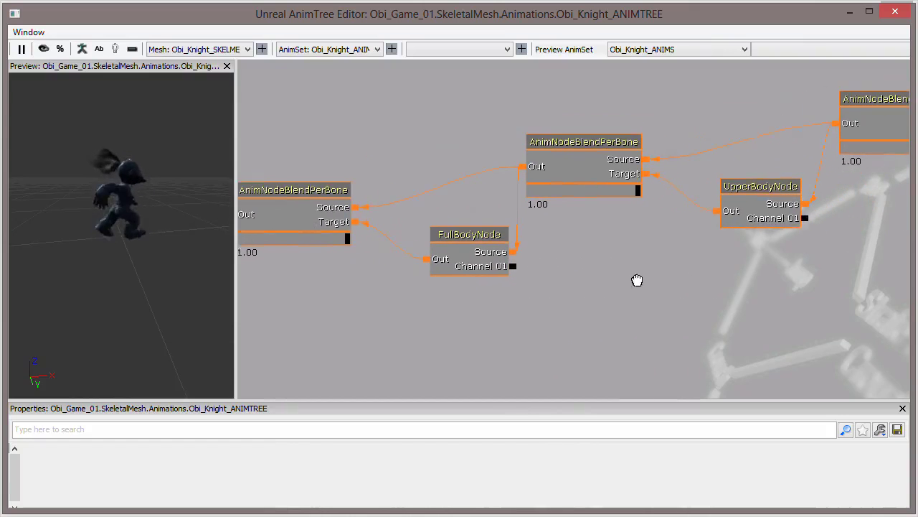
left_click(896, 12)
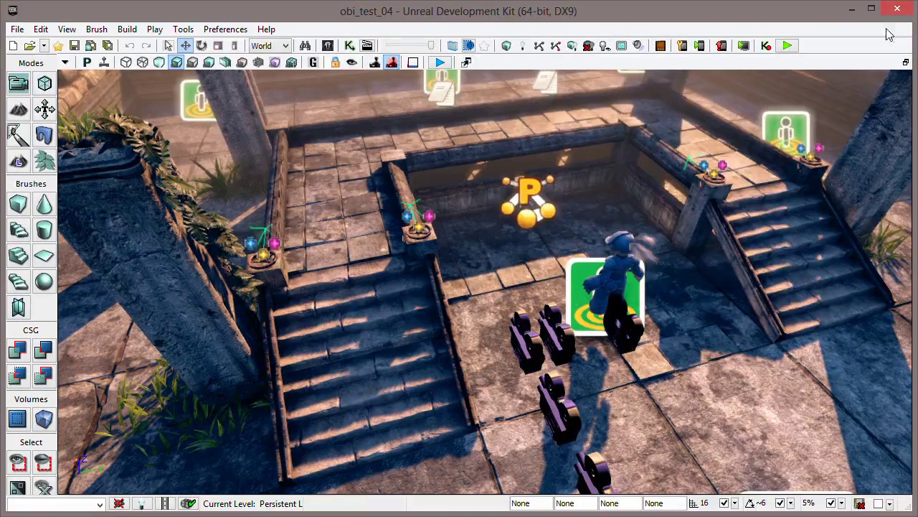
Open Obi_Mummy01_ANIMTREE from the SkeletalMesh group of the Obi_Game_01 package.
left_click(328, 47)
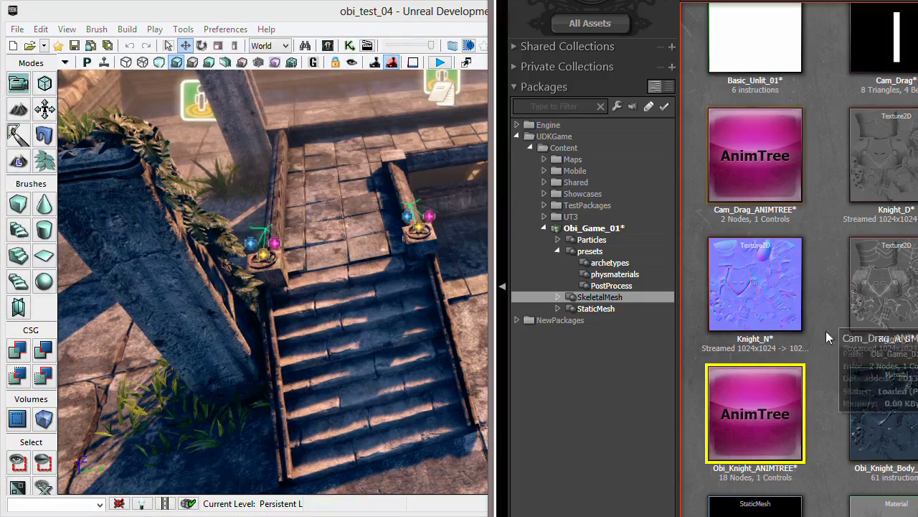
left_click(836, 430)
scroll(853, 382, "down", 4)
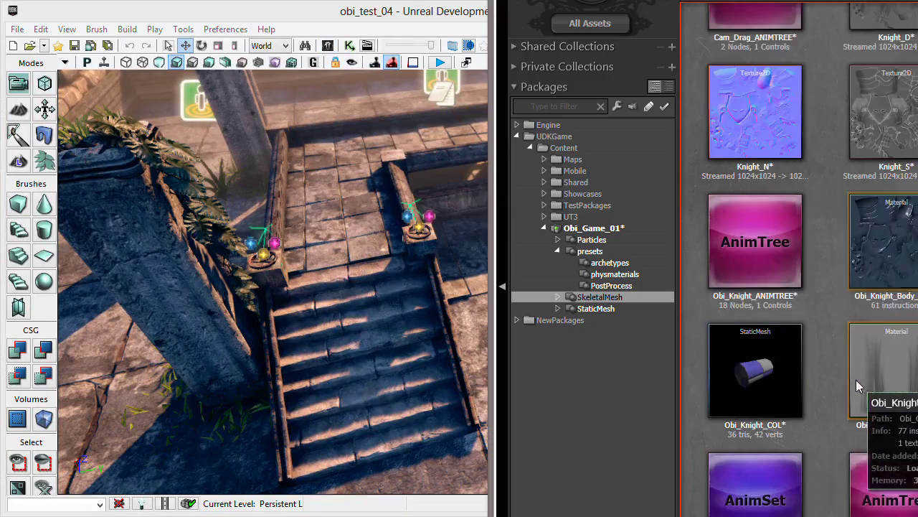
left_click(900, 391)
double_click(905, 393)
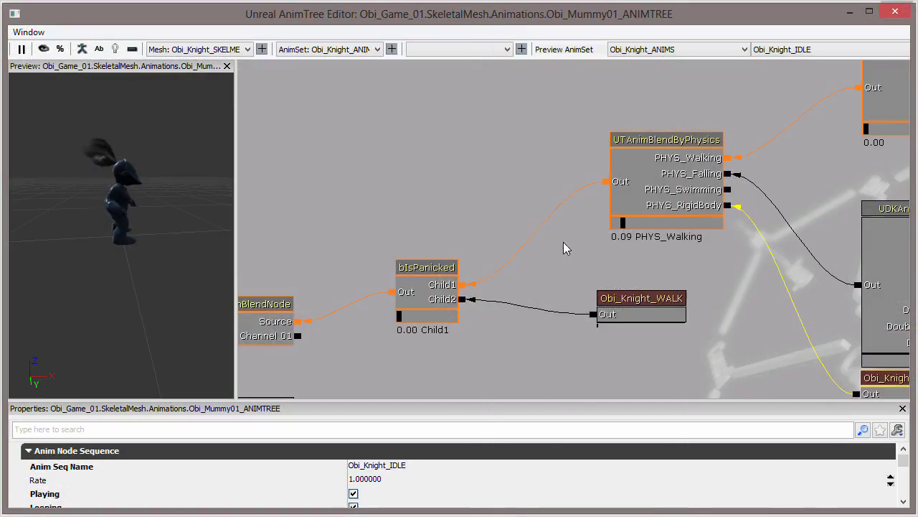
Examine how ActionBlendNode and AttackNode feed the AnimNodeBlendPerBone in the mummy's AnimTree, and turn the preview character.
left_click_drag(550, 273, 641, 248)
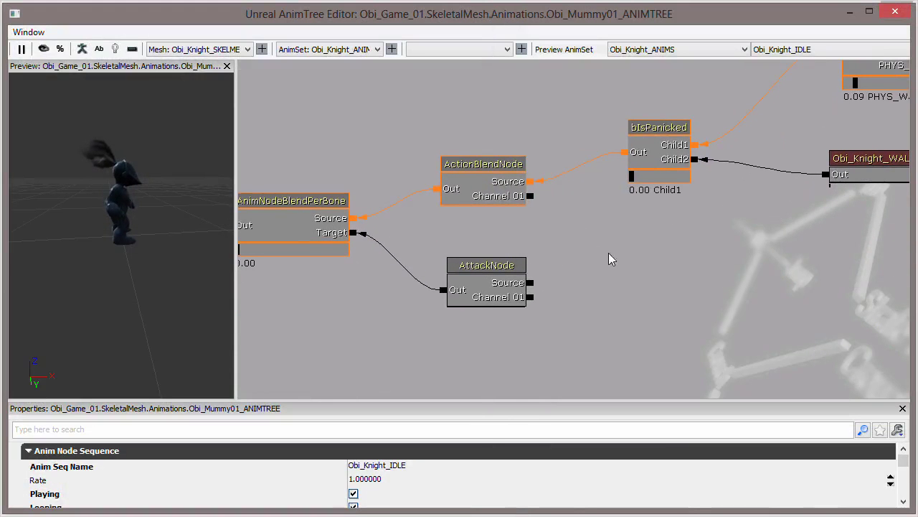
left_click_drag(583, 247, 550, 260)
left_click_drag(656, 262, 523, 348)
left_click_drag(582, 323, 449, 271)
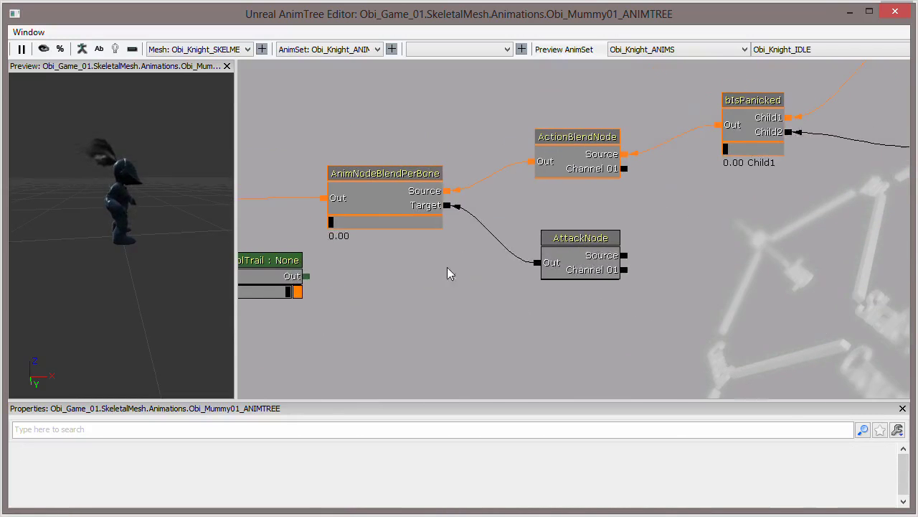
left_click_drag(683, 225, 597, 229)
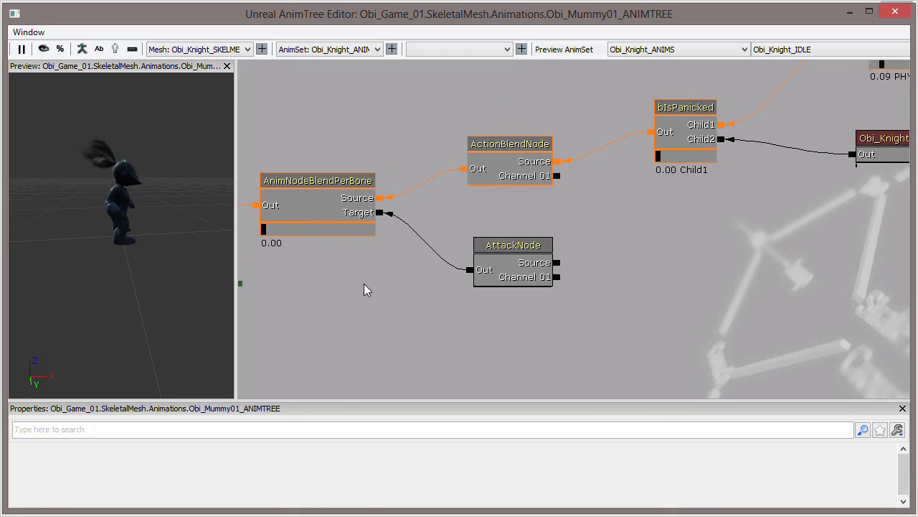
left_click_drag(359, 304, 422, 272)
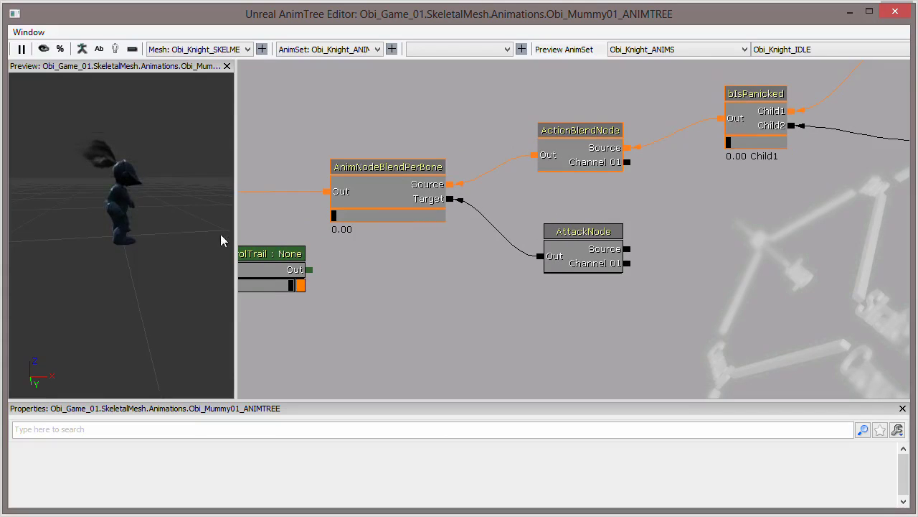
left_click_drag(195, 221, 174, 231)
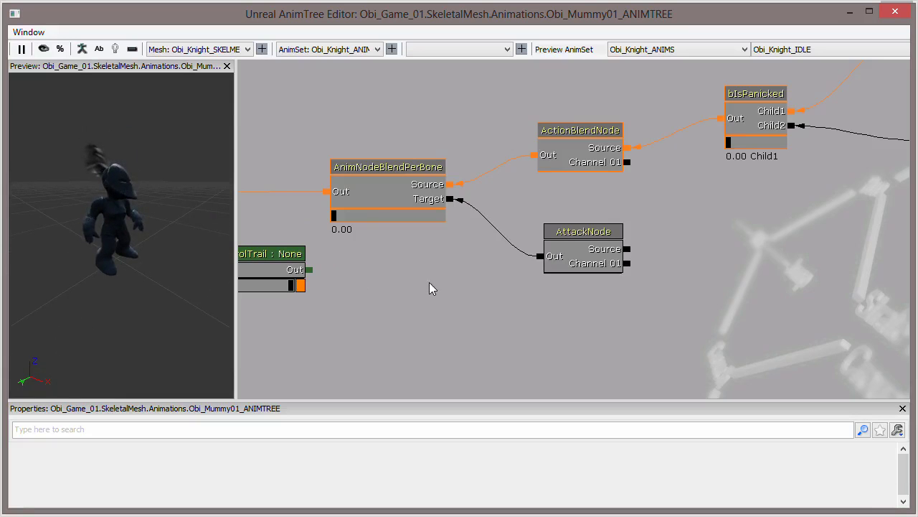
Inspect the settings of the AnimNodeBlendPerBone and the AttackNode in the mummy's AnimTree.
left_click(402, 209)
left_click_drag(342, 172, 472, 253)
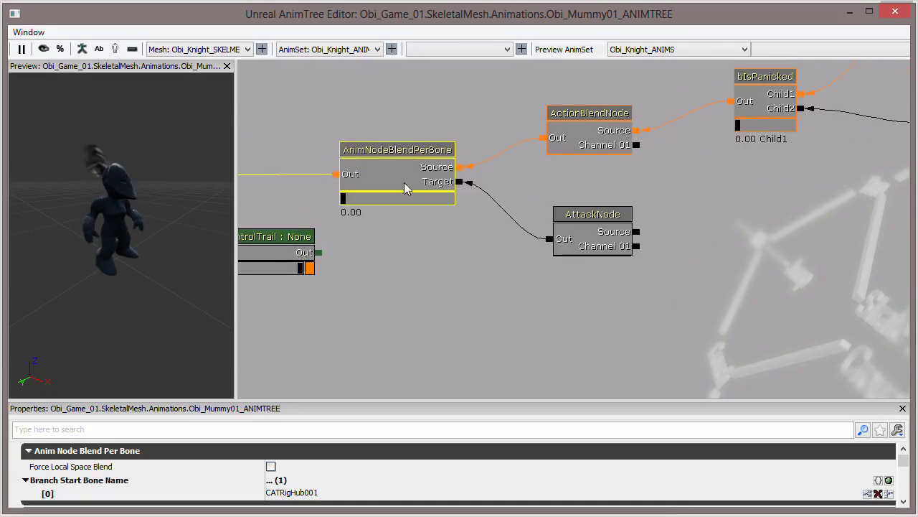
left_click(583, 250)
left_click_drag(574, 277, 538, 285)
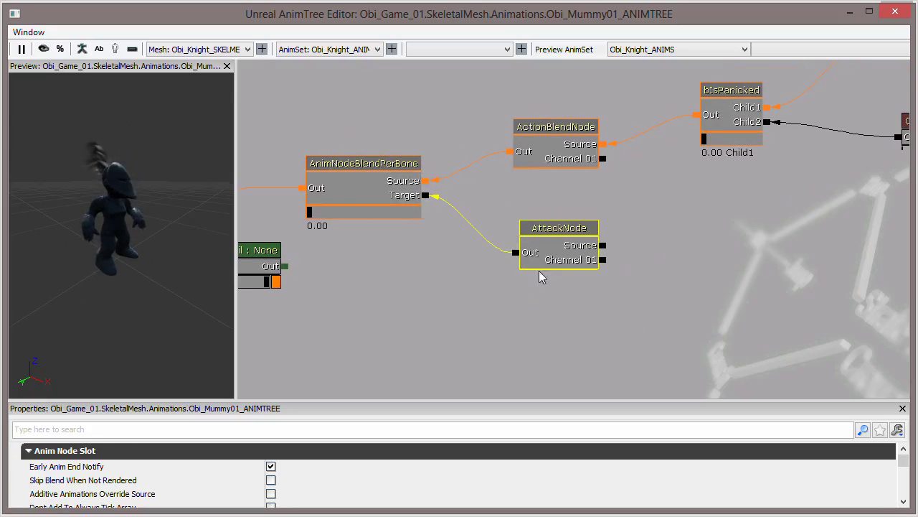
Examine how the AttackNode's output feeds the Target input of the AnimNodeBlendPerBone in the mummy's AnimTree.
left_click(638, 261)
left_click(561, 252)
left_click(641, 254)
left_click(566, 263)
left_click_drag(449, 291, 375, 295)
left_click_drag(361, 244, 420, 255)
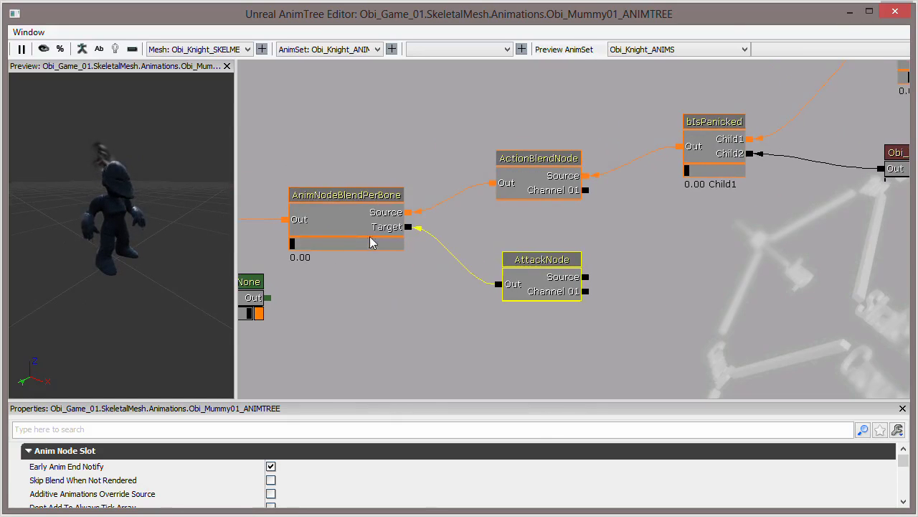
left_click(371, 244)
left_click_drag(463, 306, 449, 297)
left_click(511, 286)
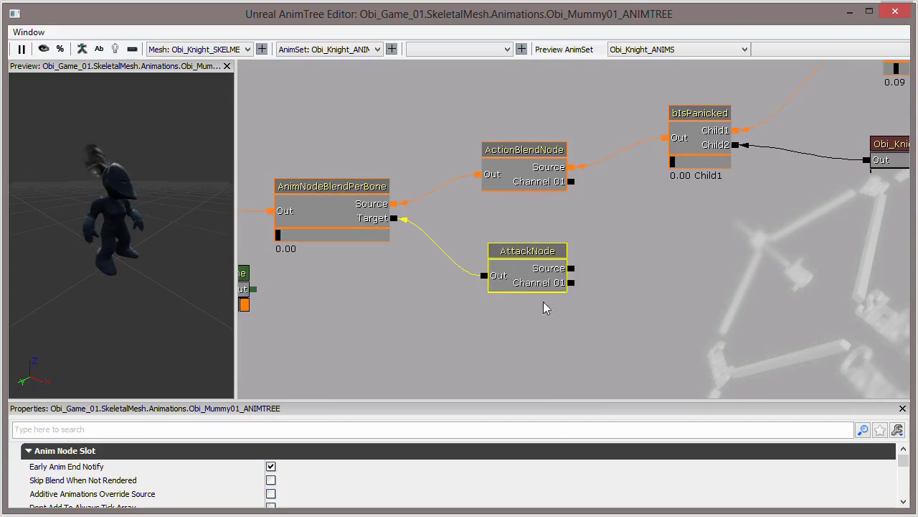
left_click_drag(644, 246, 625, 254)
left_click(589, 254)
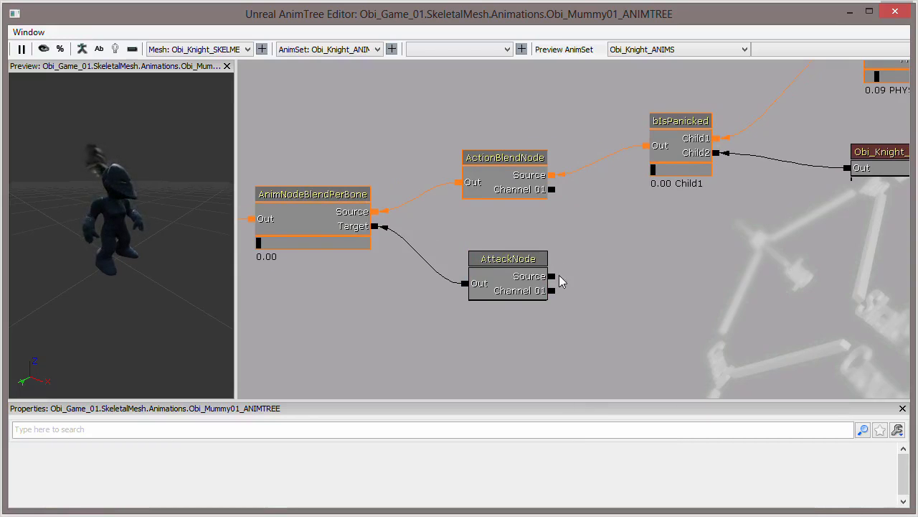
Inspect the ActionBlendNode's slot settings and its place between the bIsPanicked node and the AnimNodeBlendPerBone.
left_click_drag(550, 280, 534, 268)
left_click_drag(573, 222, 573, 258)
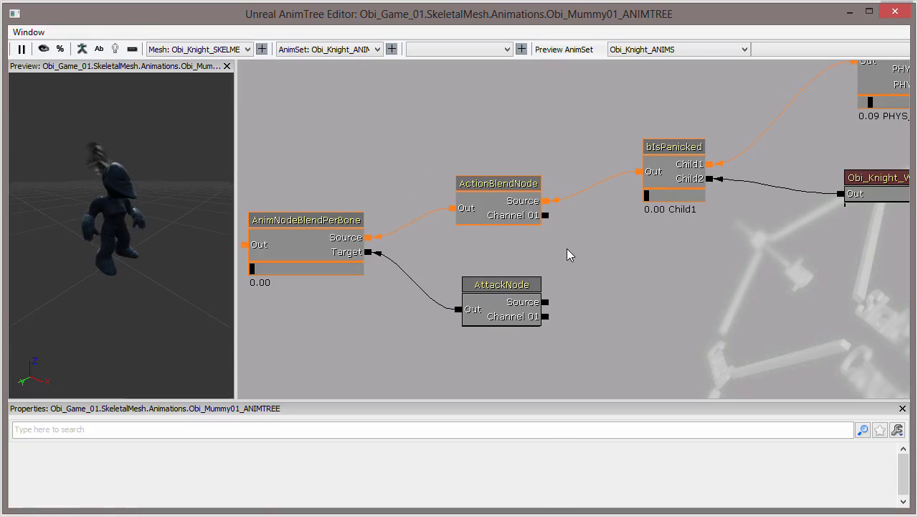
left_click_drag(627, 268, 546, 275)
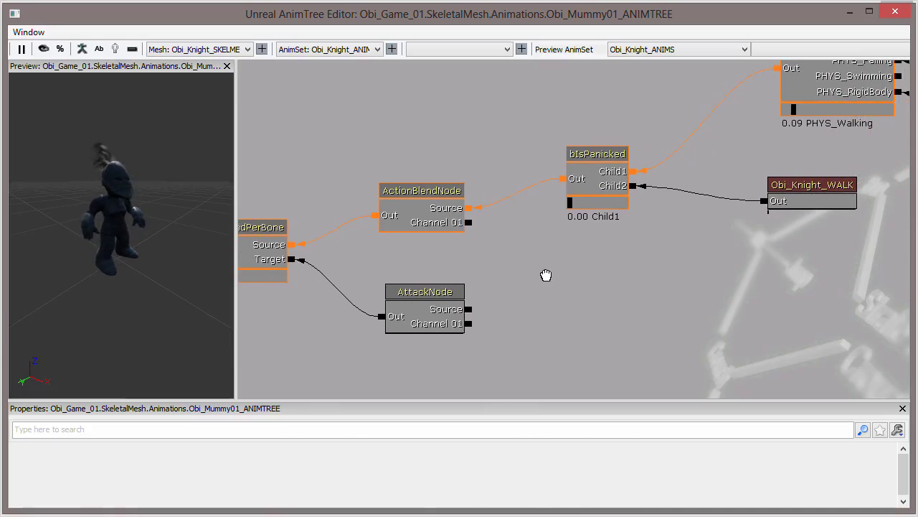
left_click(420, 215)
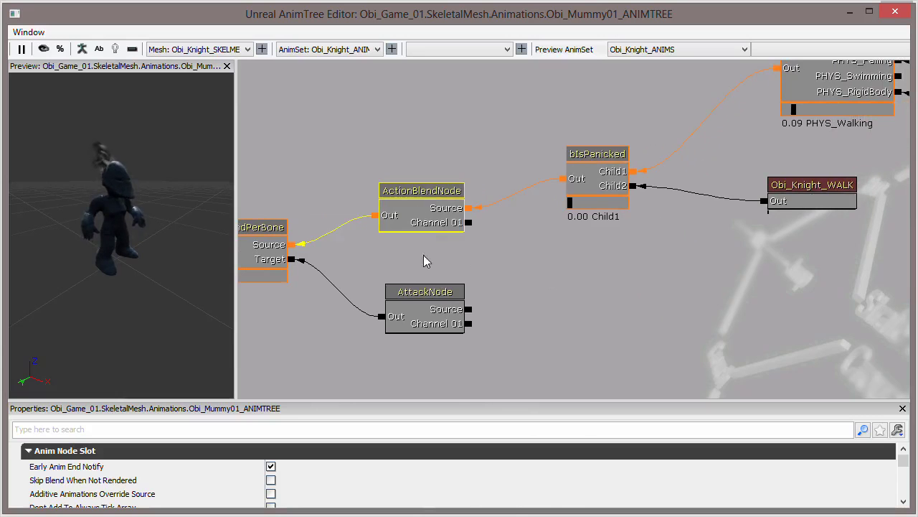
Examine the UTAnimBlendByPhysics, AnimNodeBlendBySpeed and UDKAnimBlendByFall branches that feed the bIsPanicked node.
left_click_drag(587, 280, 450, 290)
left_click_drag(505, 253, 422, 300)
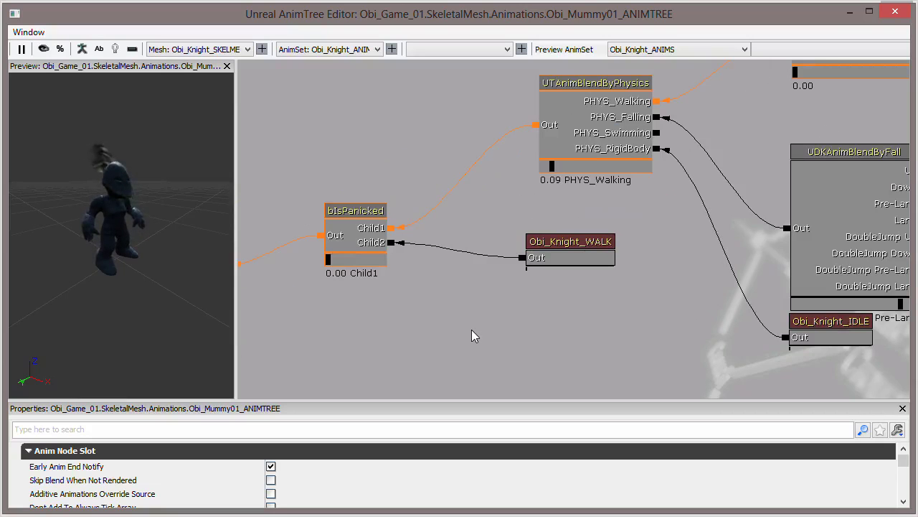
left_click_drag(483, 335, 361, 360)
scroll(446, 339, "down", 3)
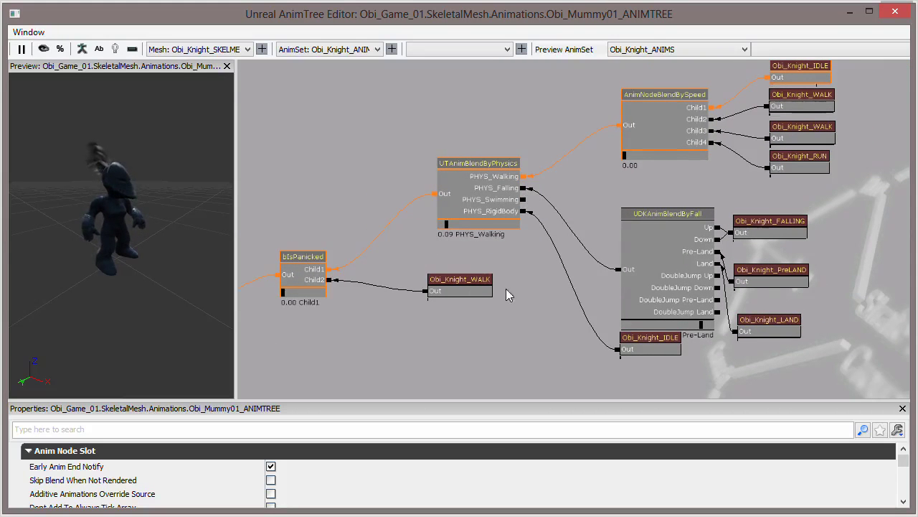
left_click_drag(506, 288, 517, 264)
left_click_drag(528, 248, 461, 292)
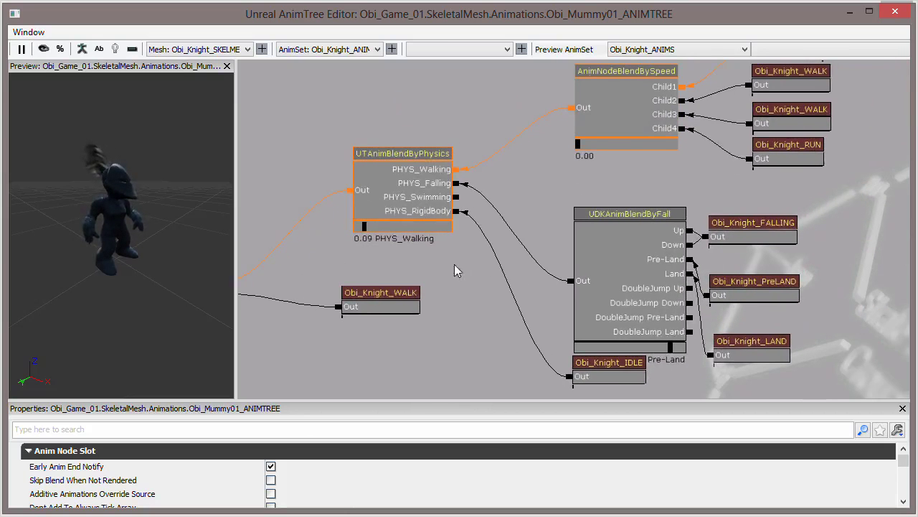
scroll(459, 304, "up", 2)
left_click_drag(518, 195, 447, 203)
left_click_drag(594, 182, 480, 215)
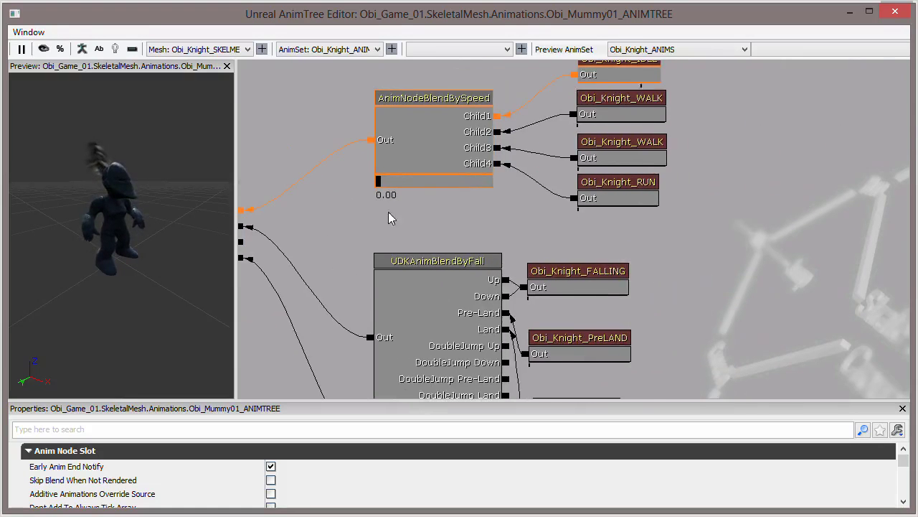
left_click_drag(405, 219, 732, 151)
left_click_drag(472, 247, 475, 219)
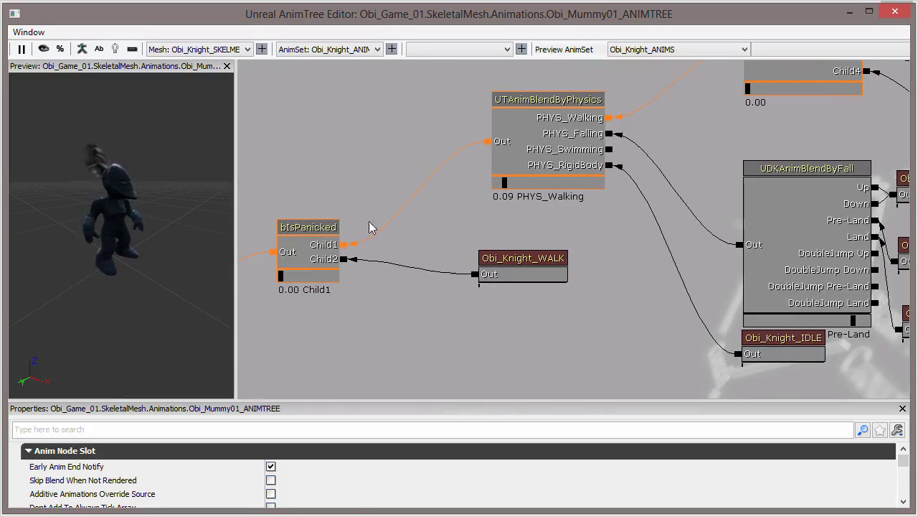
Inspect the Obi_Knight_WALK sequence on Child2 and the bIsPanicked node's settings, and close the AnimTree editor.
left_click(491, 273)
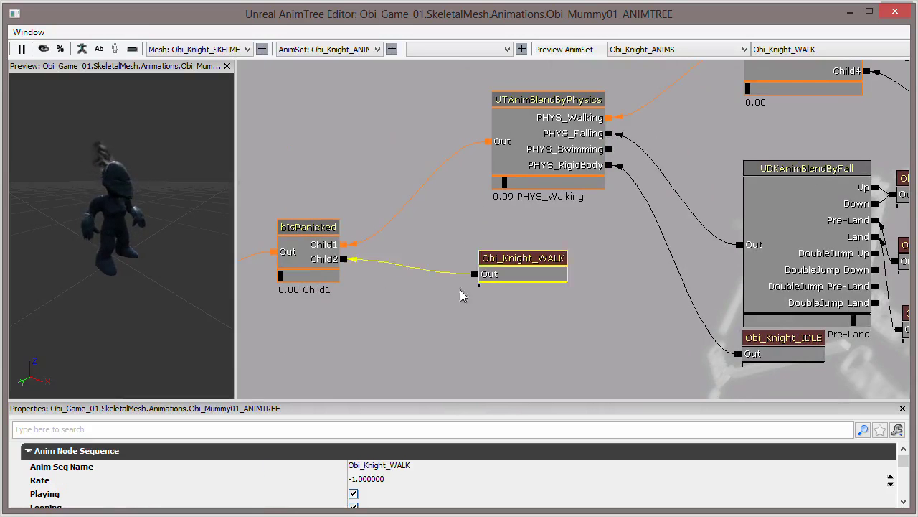
left_click_drag(417, 310, 451, 258)
left_click_drag(398, 247, 410, 256)
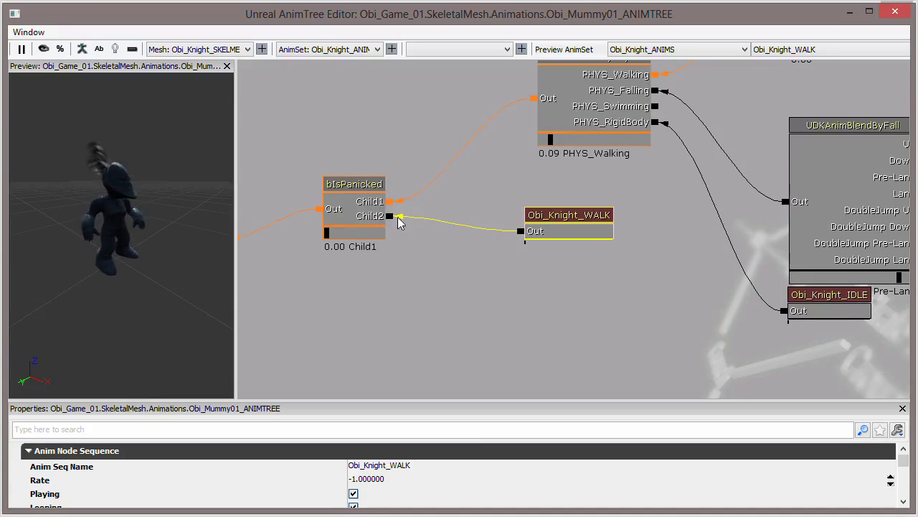
left_click_drag(368, 235, 281, 239)
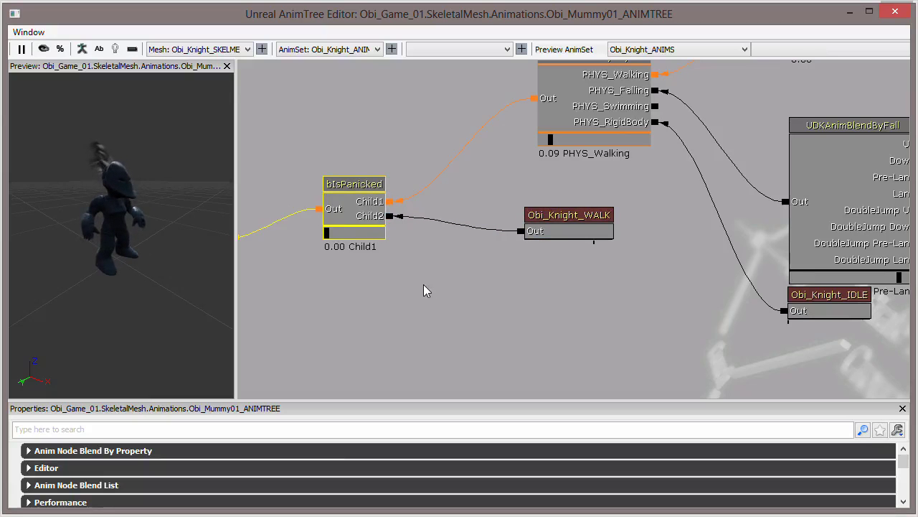
left_click_drag(391, 305, 452, 270)
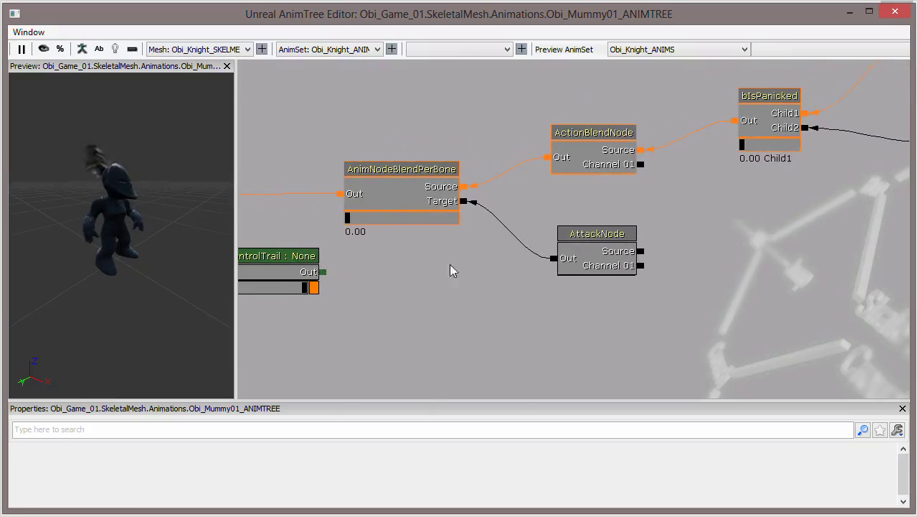
left_click(896, 12)
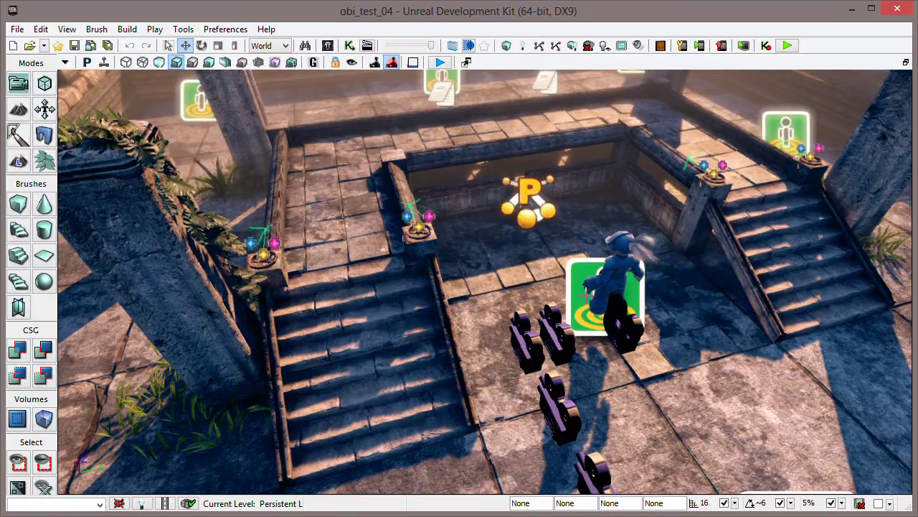
Review the Reached Behaviors of the crowd destination beside the blue character in the level and close its properties.
double_click(606, 294)
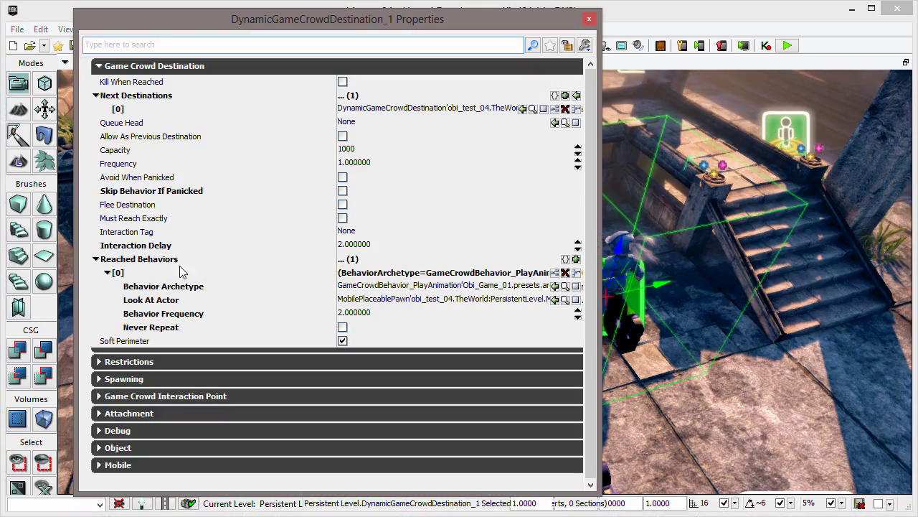
left_click(589, 22)
mouse_move(741, 367)
right_mouse_down()
mouse_move(711, 312)
mouse_move(716, 328)
mouse_move(768, 330)
mouse_move(746, 332)
mouse_move(737, 363)
right_mouse_up()
left_click(738, 362)
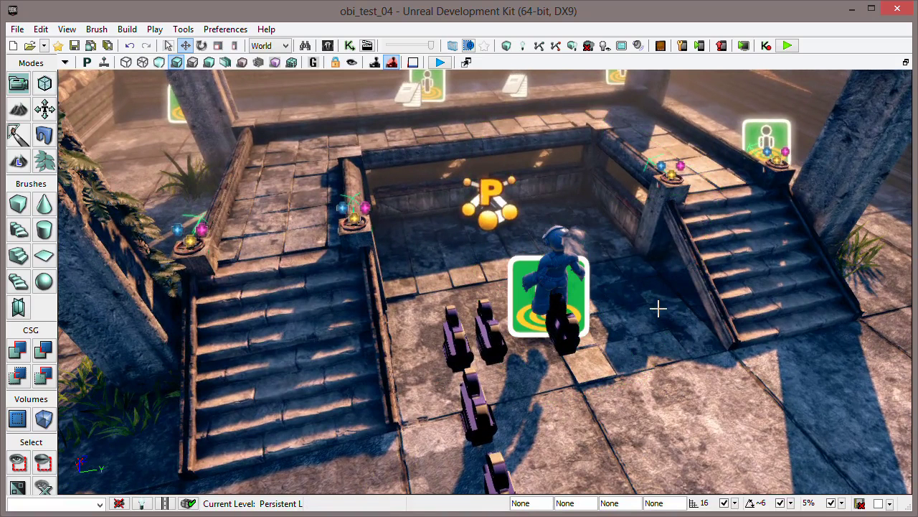
Review the animation list and behavior settings of the CrowdAgentBehavior_Pain01 archetype in Obi_Game_01's presets group and close its properties.
left_click(328, 46)
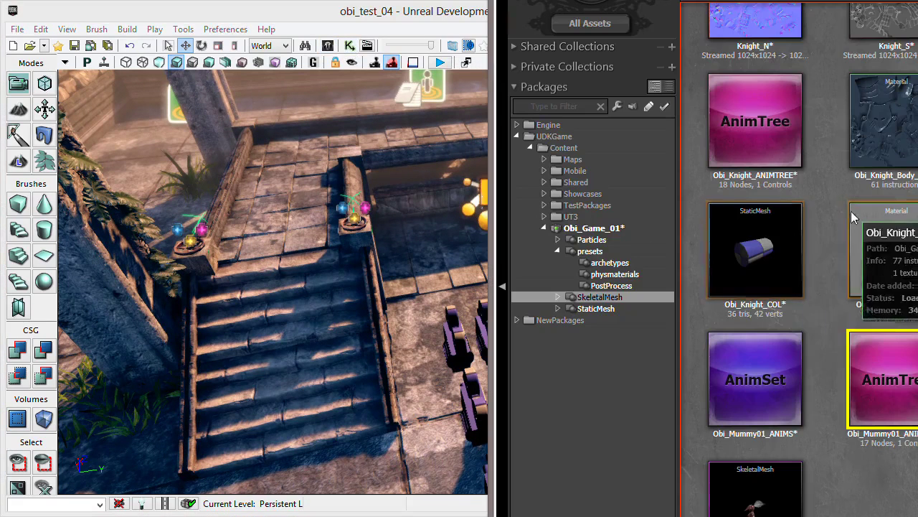
left_click(590, 251)
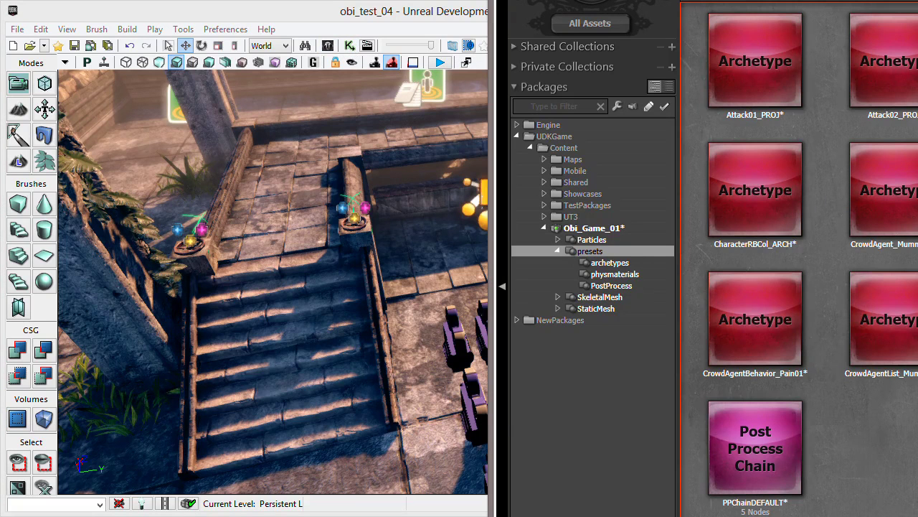
double_click(775, 320)
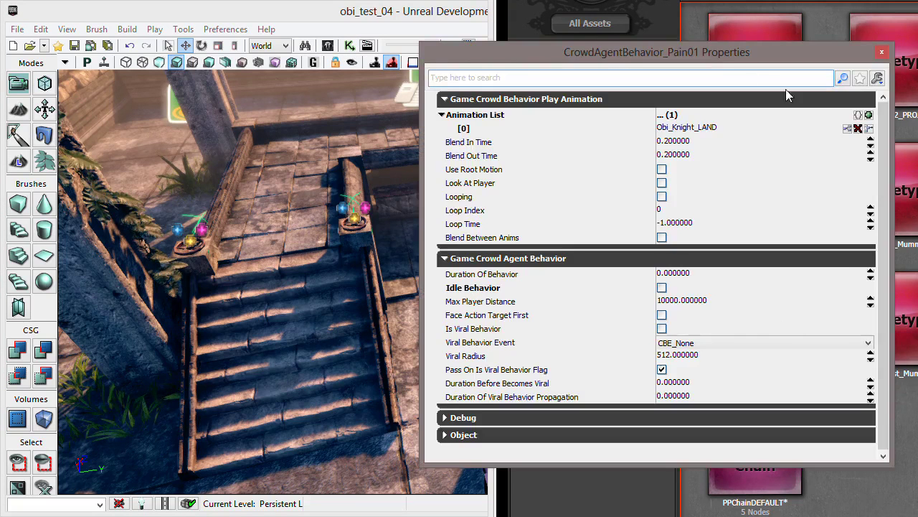
left_click_drag(711, 58, 403, 73)
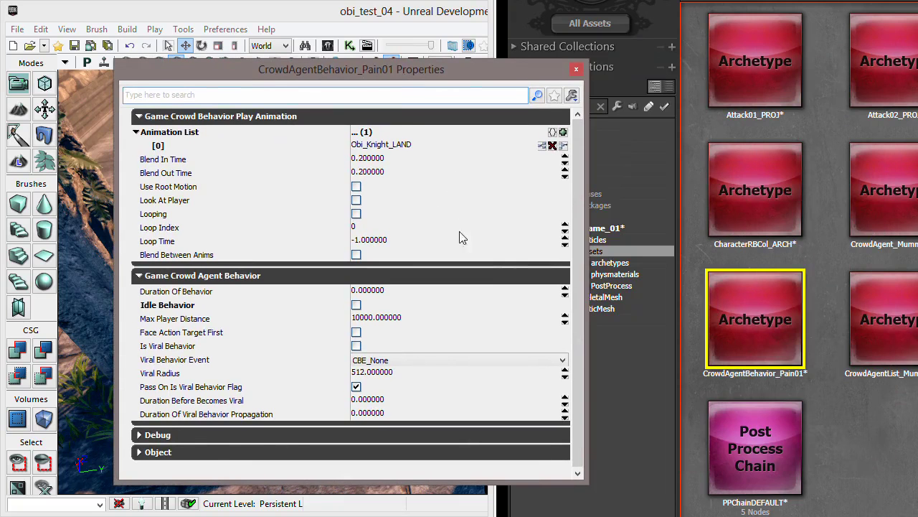
left_click(577, 70)
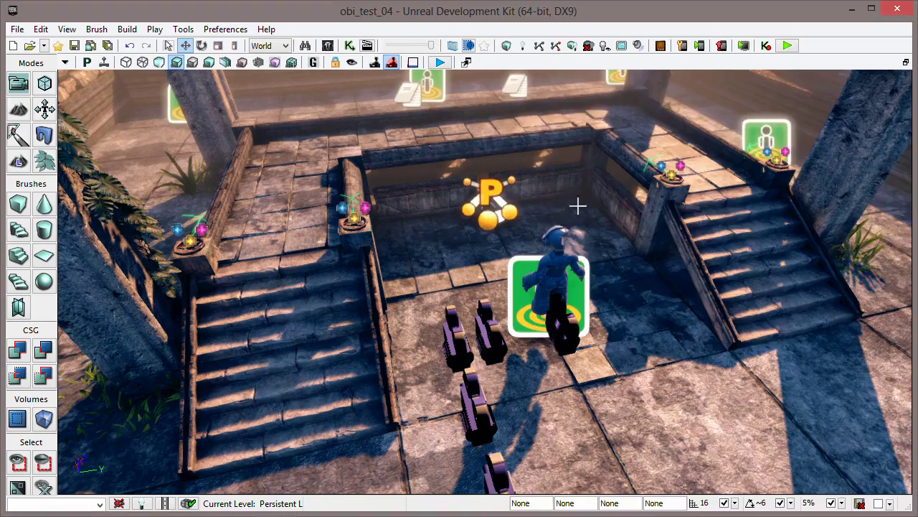
left_click_drag(577, 206, 580, 256)
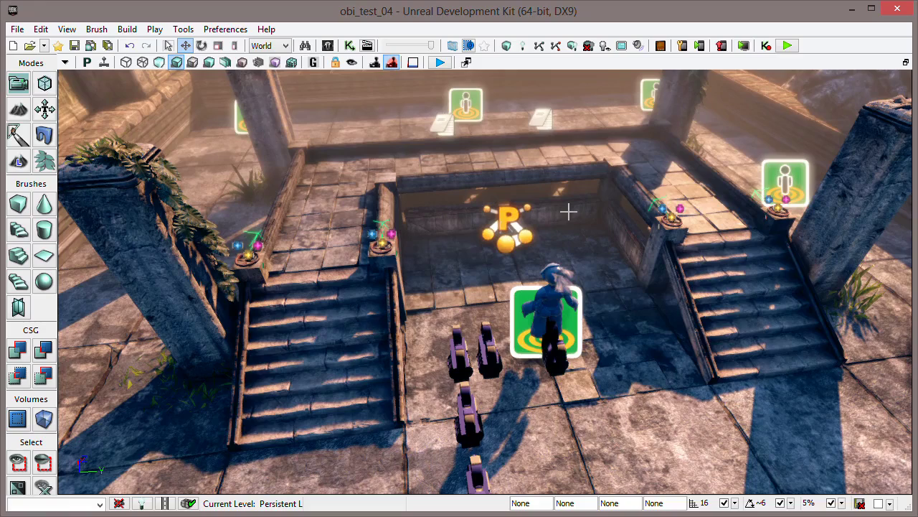
mouse_move(580, 236)
right_mouse_down()
mouse_move(582, 267)
mouse_move(585, 252)
right_mouse_up()
middle_click_drag(600, 240, 600, 218)
right_click_drag(599, 240, 607, 261)
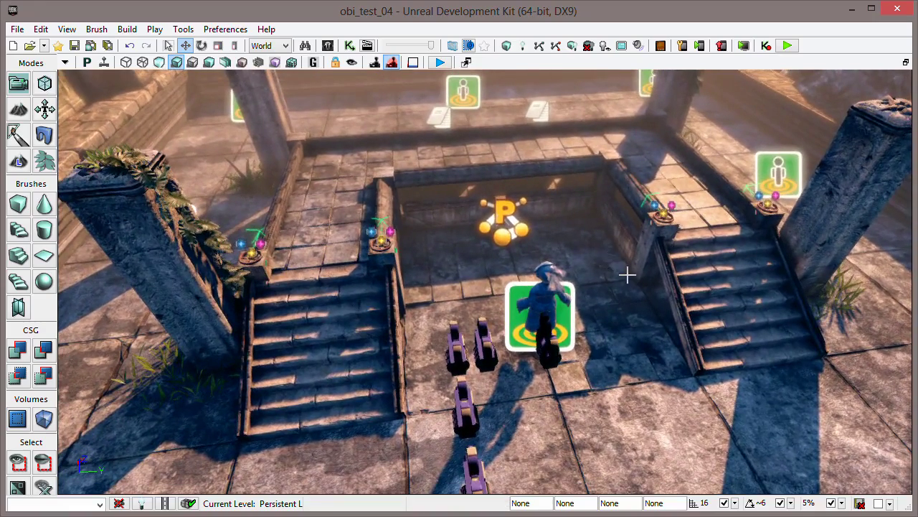
left_click_drag(630, 304, 610, 284)
middle_click_drag(629, 303, 674, 301)
left_click_drag(629, 303, 617, 326)
middle_click_drag(630, 304, 653, 370)
mouse_move(630, 304)
left_mouse_down()
mouse_move(621, 282)
mouse_move(615, 294)
left_mouse_up()
middle_click_drag(629, 304, 700, 301)
mouse_move(615, 285)
left_mouse_down()
mouse_move(615, 269)
mouse_move(615, 286)
left_mouse_up()
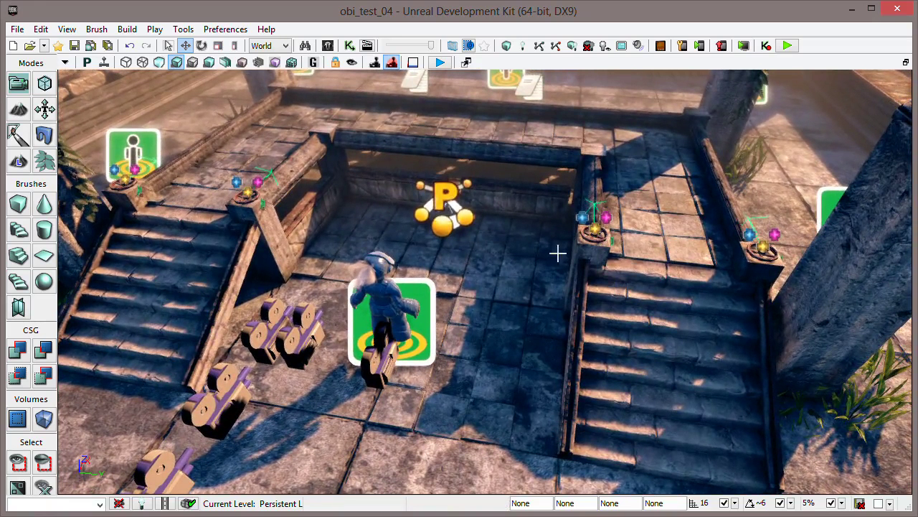